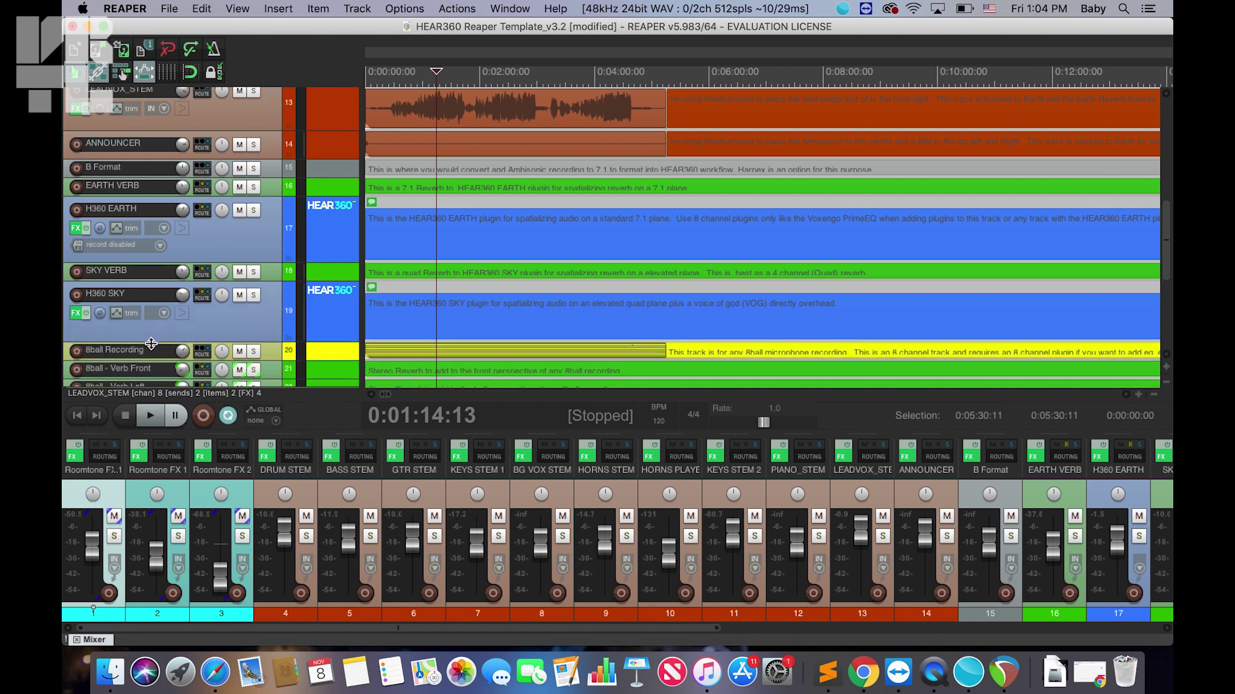
Step: Inspect the H360 Earth plugin on track 17 and the H360 Sky plugin on track 19, closing both windows
click(76, 227)
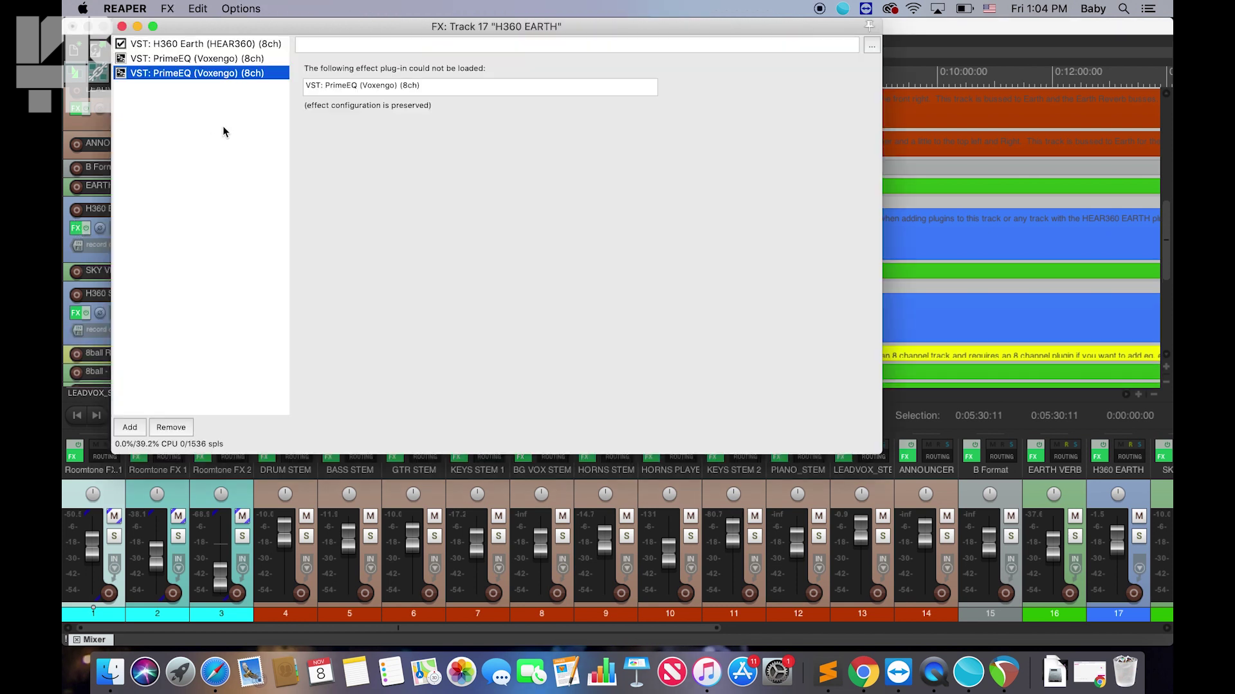
click(229, 44)
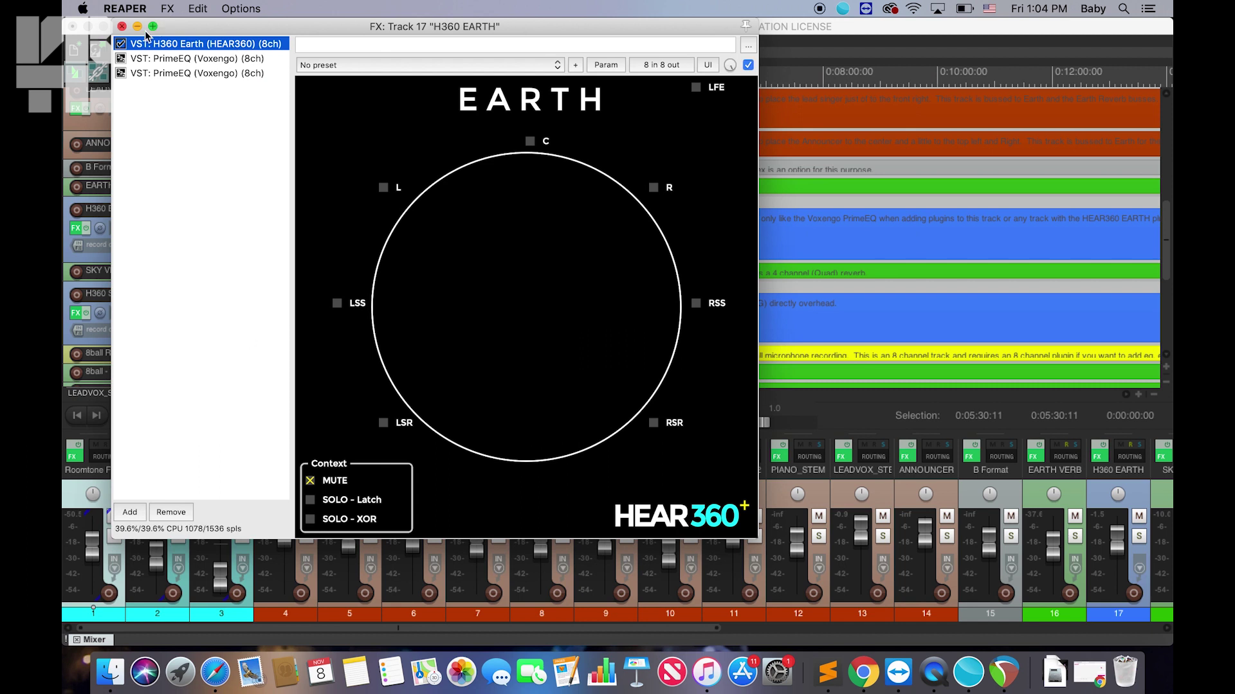
drag(240, 29, 411, 43)
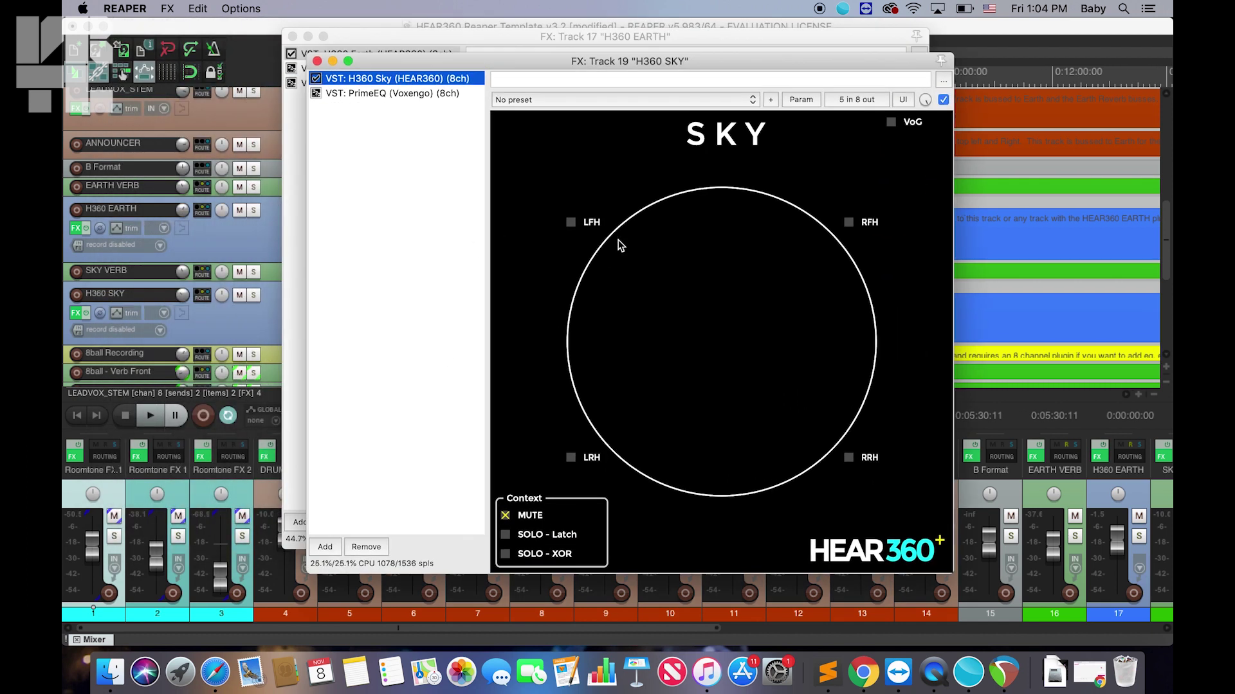
click(270, 126)
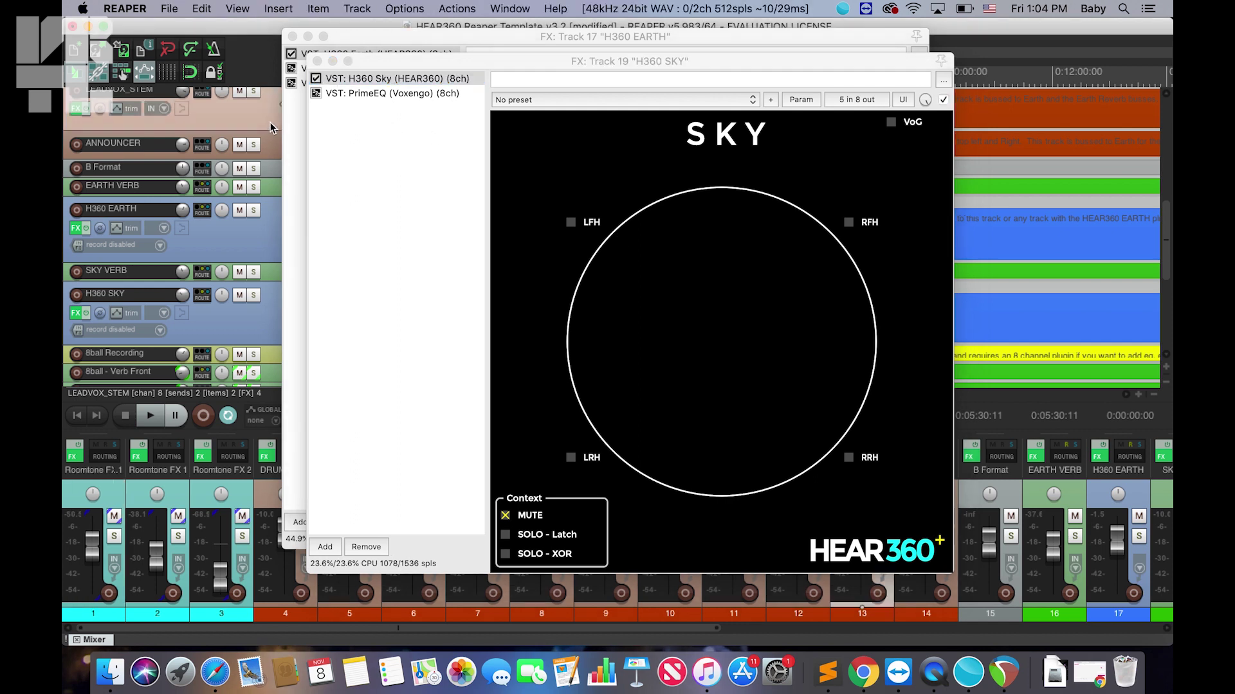
click(317, 61)
click(292, 36)
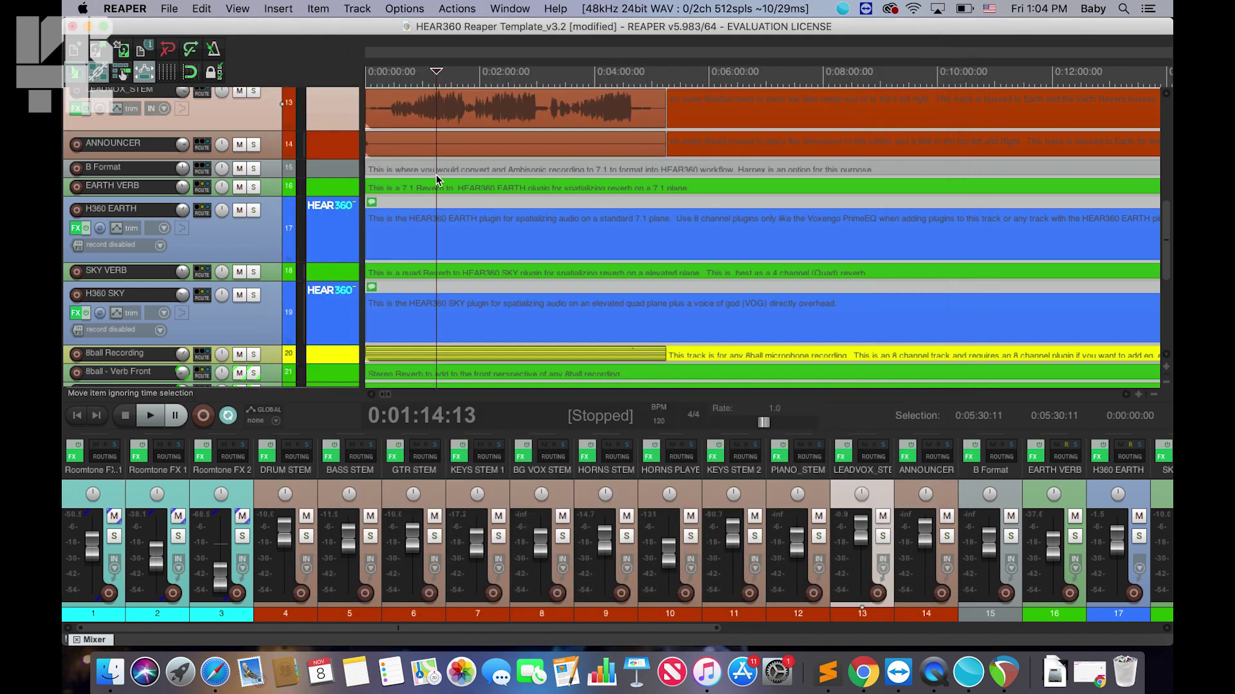
Step: Solo the LEADVOX_STEM track and play a short stretch of it from about 0:00:29
scroll(434, 175, up, 3)
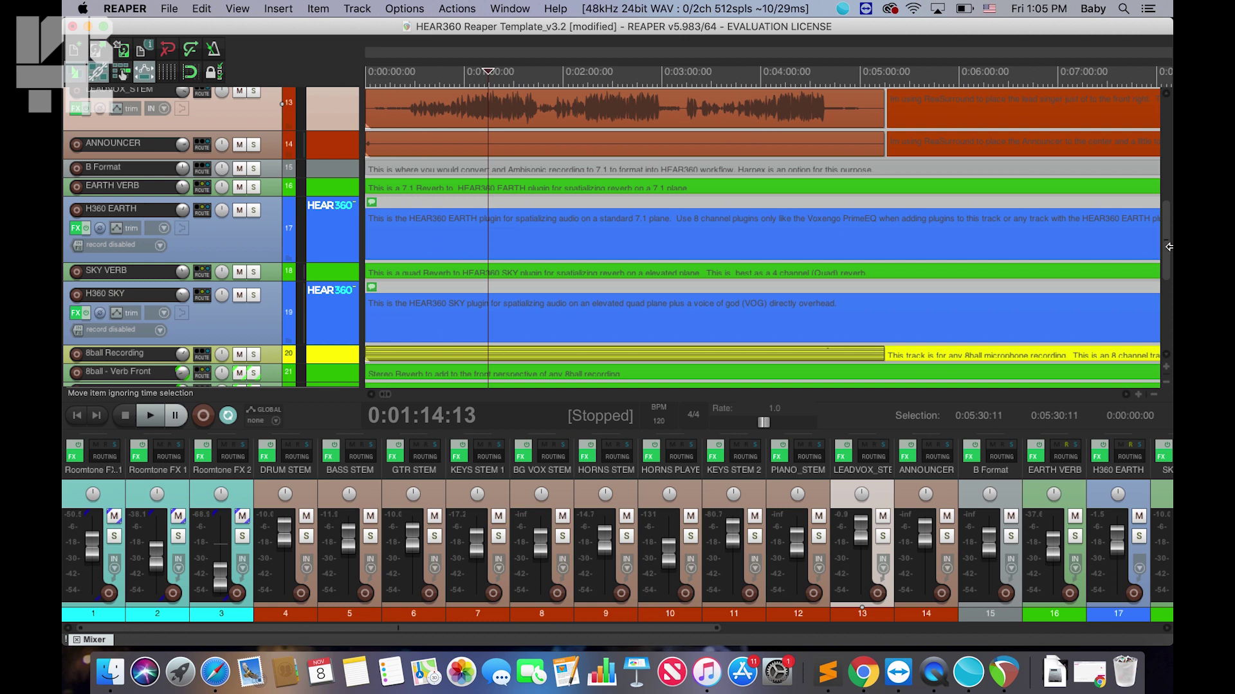
scroll(1169, 245, up, 5)
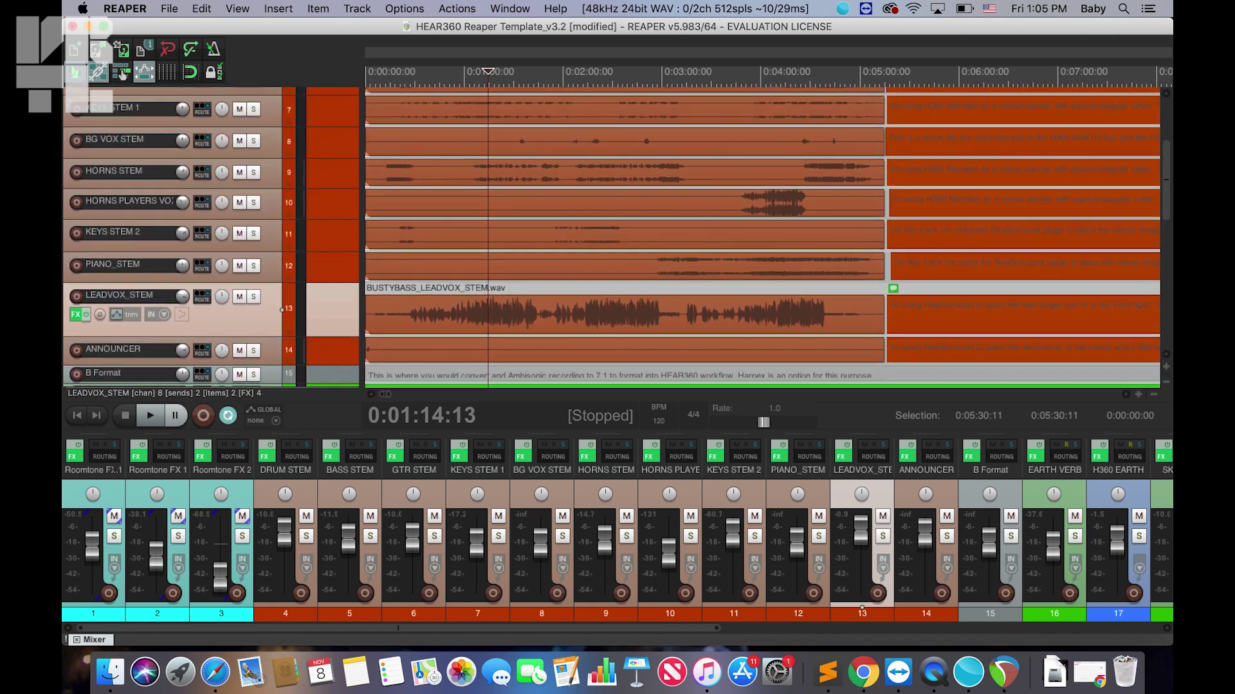
scroll(1169, 245, down, 5)
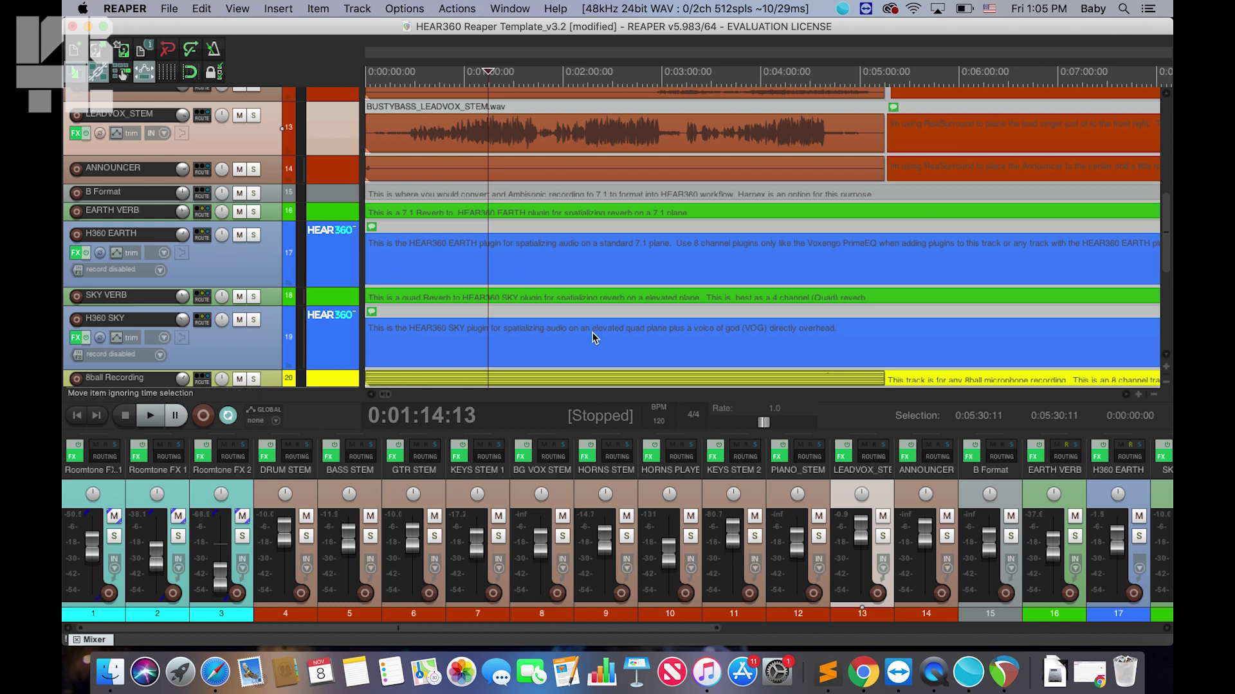
mouse_move(1164, 256)
mouse_down()
mouse_move(1164, 196)
mouse_move(1163, 263)
mouse_move(1163, 240)
mouse_move(1163, 252)
mouse_up()
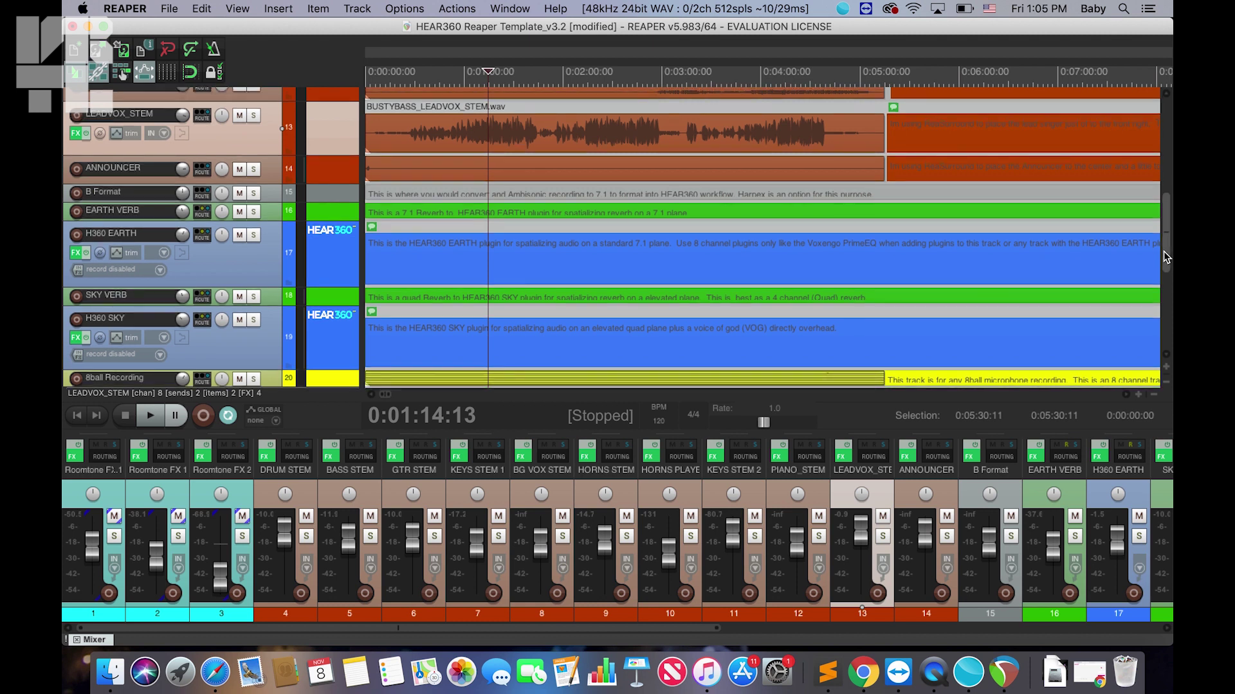
drag(1163, 252, 1169, 227)
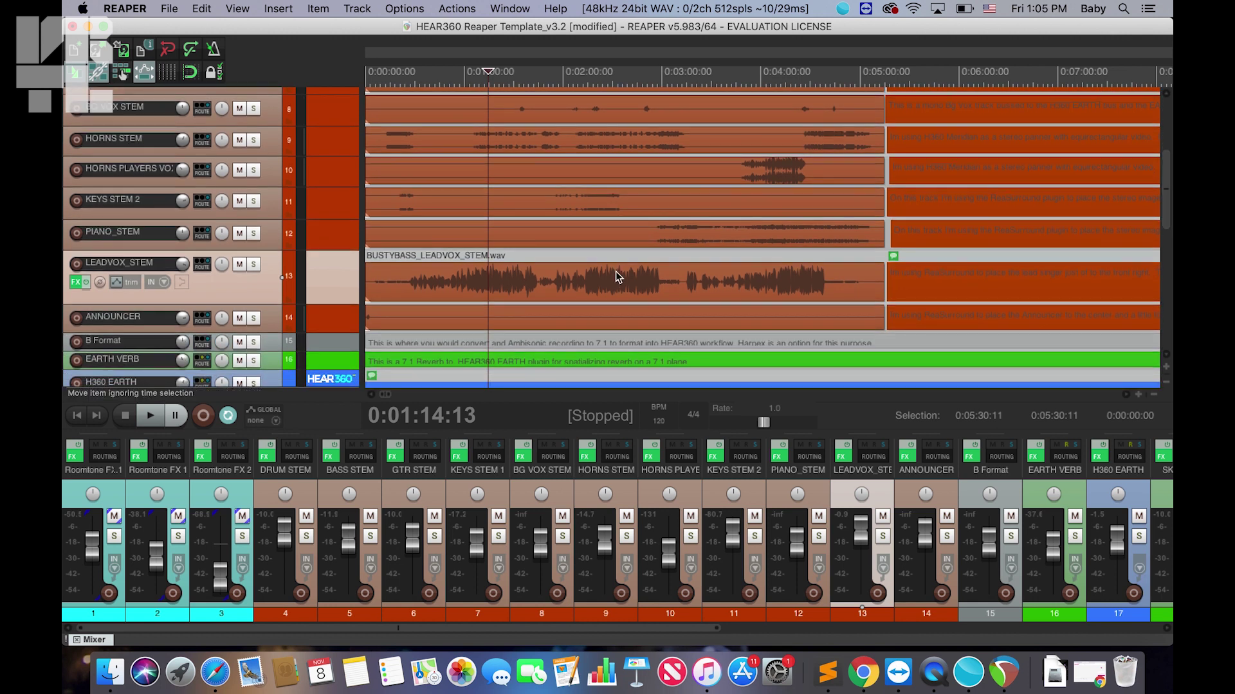
click(254, 266)
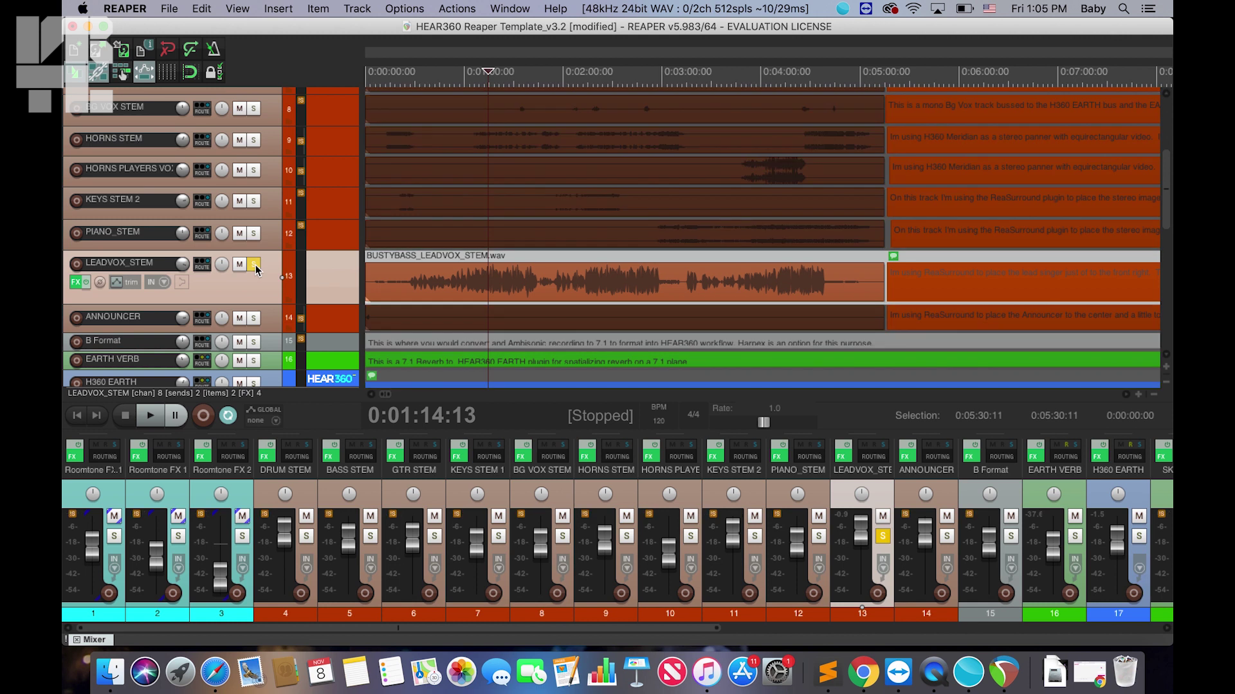
click(415, 299)
key(space)
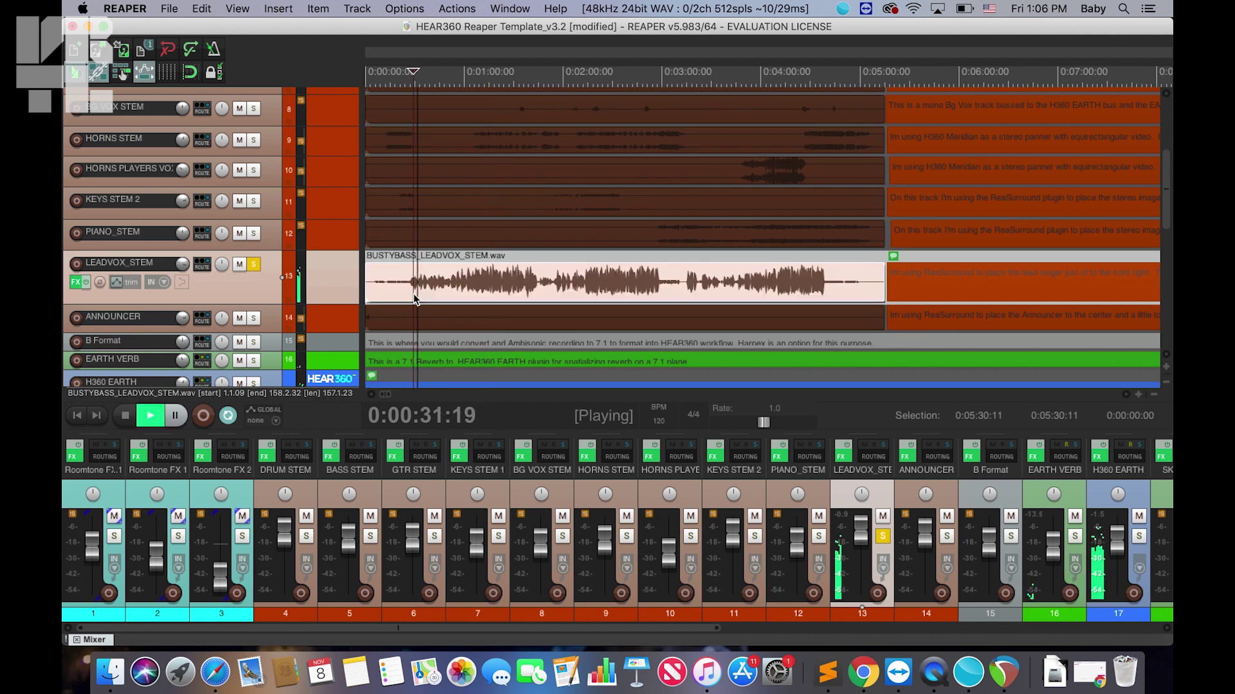
key(space)
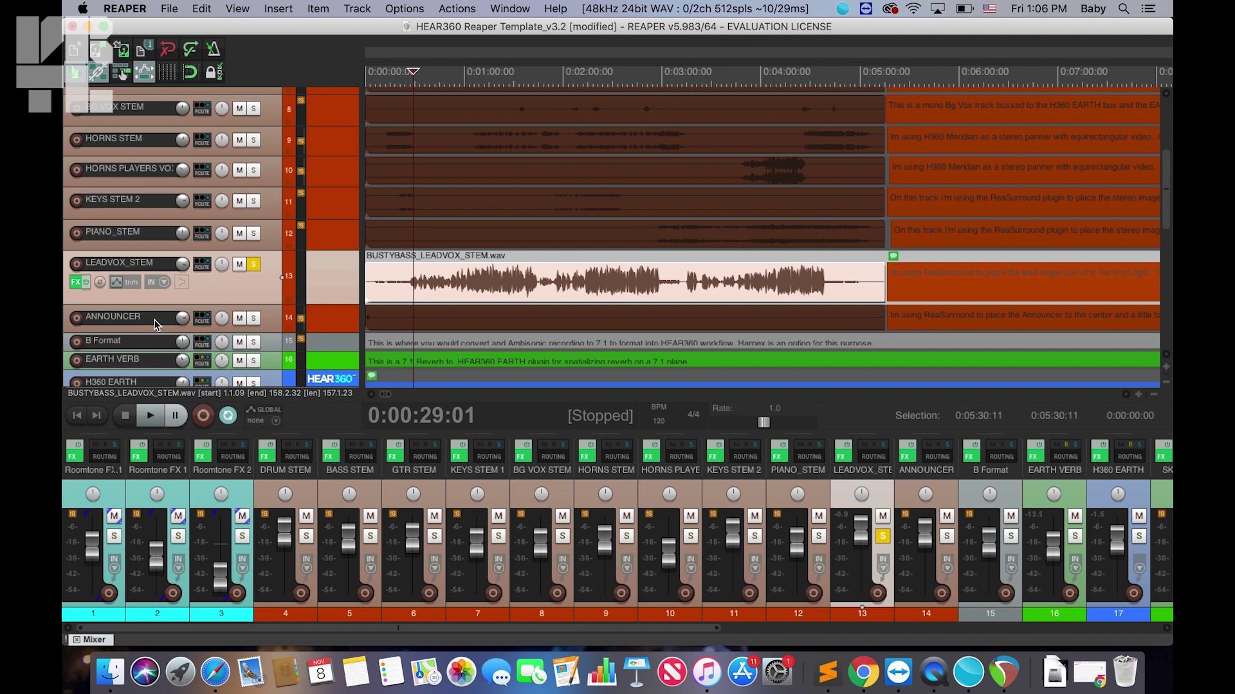
Step: Review the routing of the LEADVOX_STEM track, including its sends to EARTH VERB and H360 EARTH
click(202, 265)
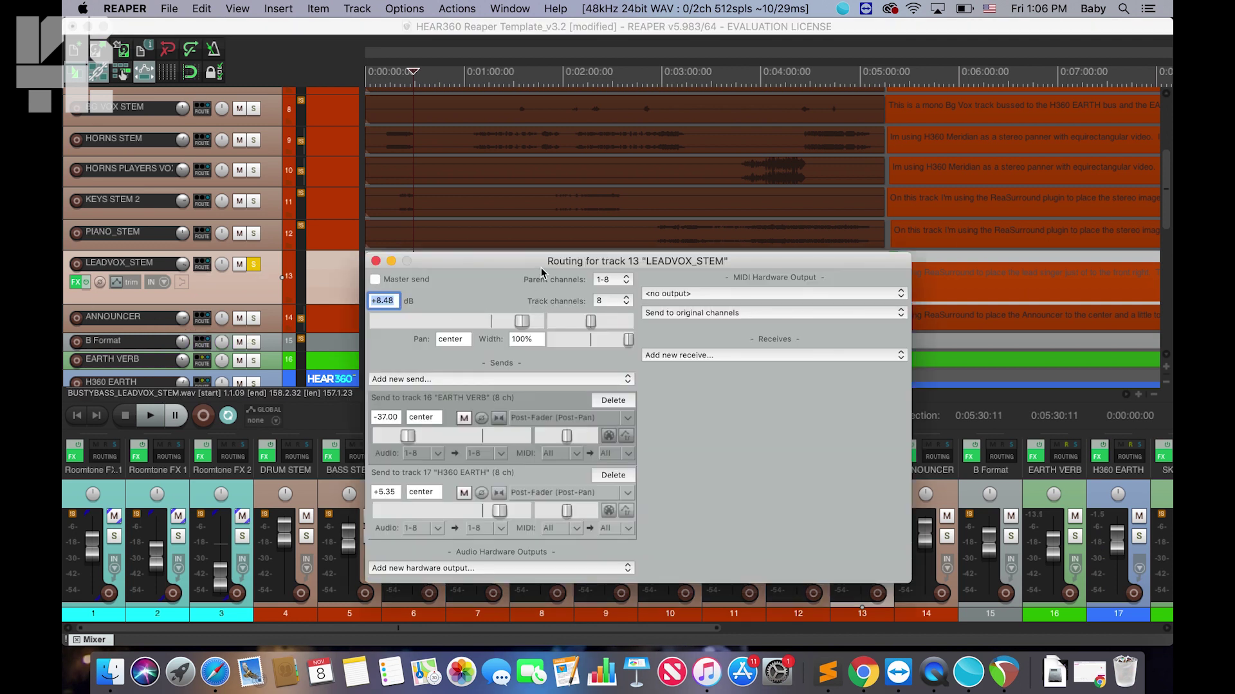
drag(545, 263, 642, 89)
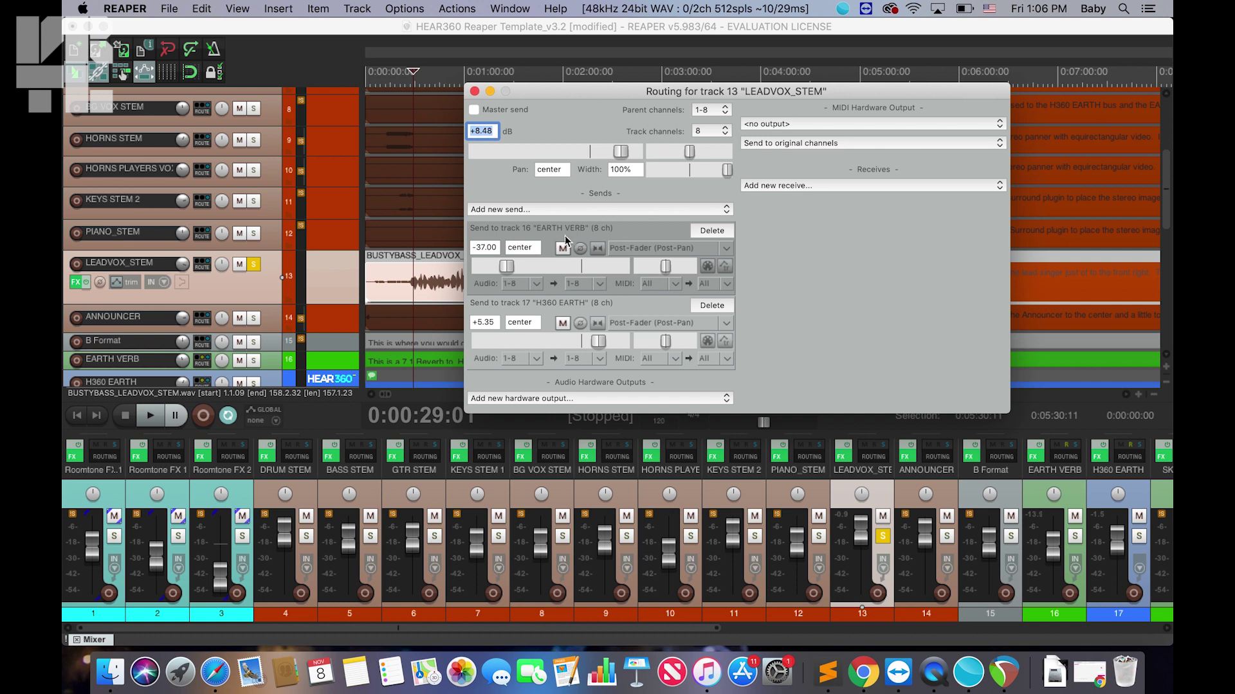
click(474, 91)
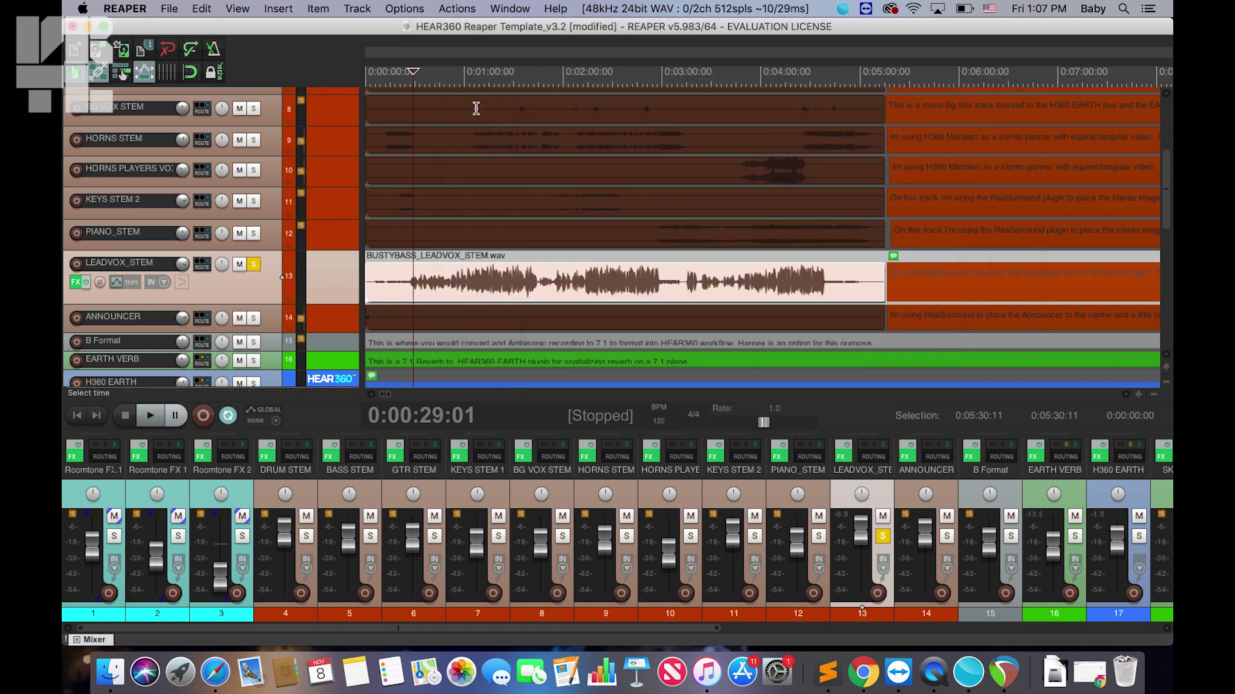
scroll(512, 231, down, 2)
drag(1167, 220, 1165, 291)
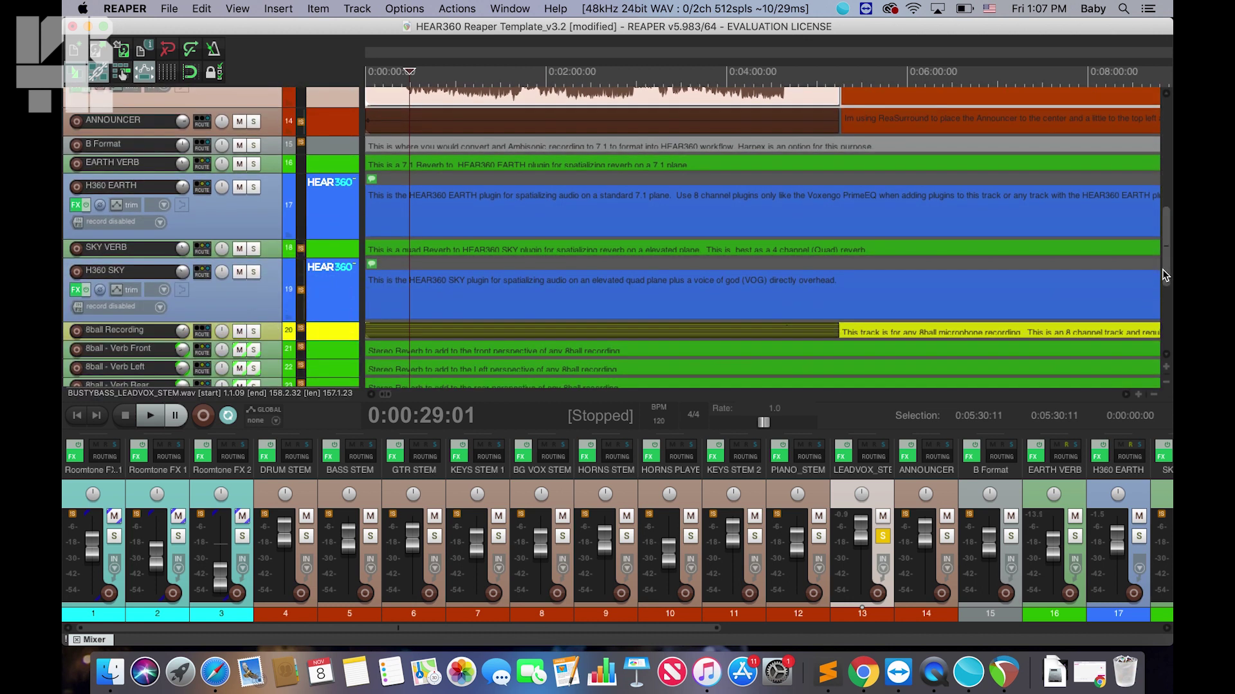
click(215, 672)
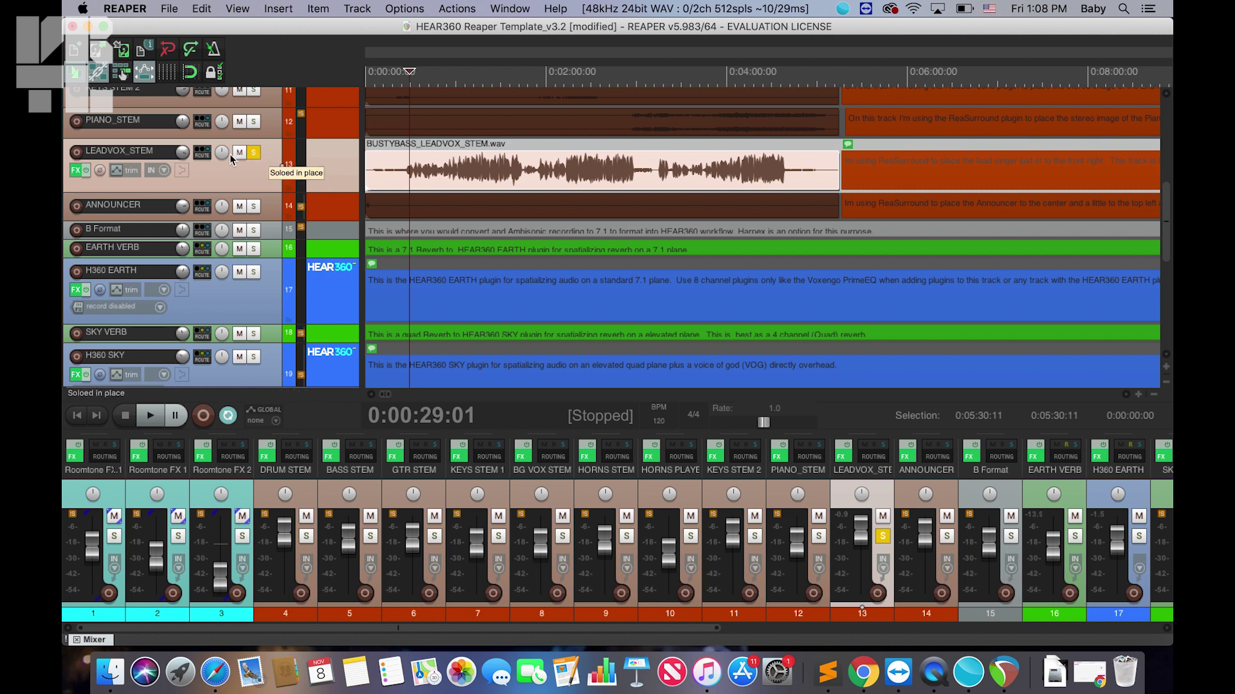
click(203, 158)
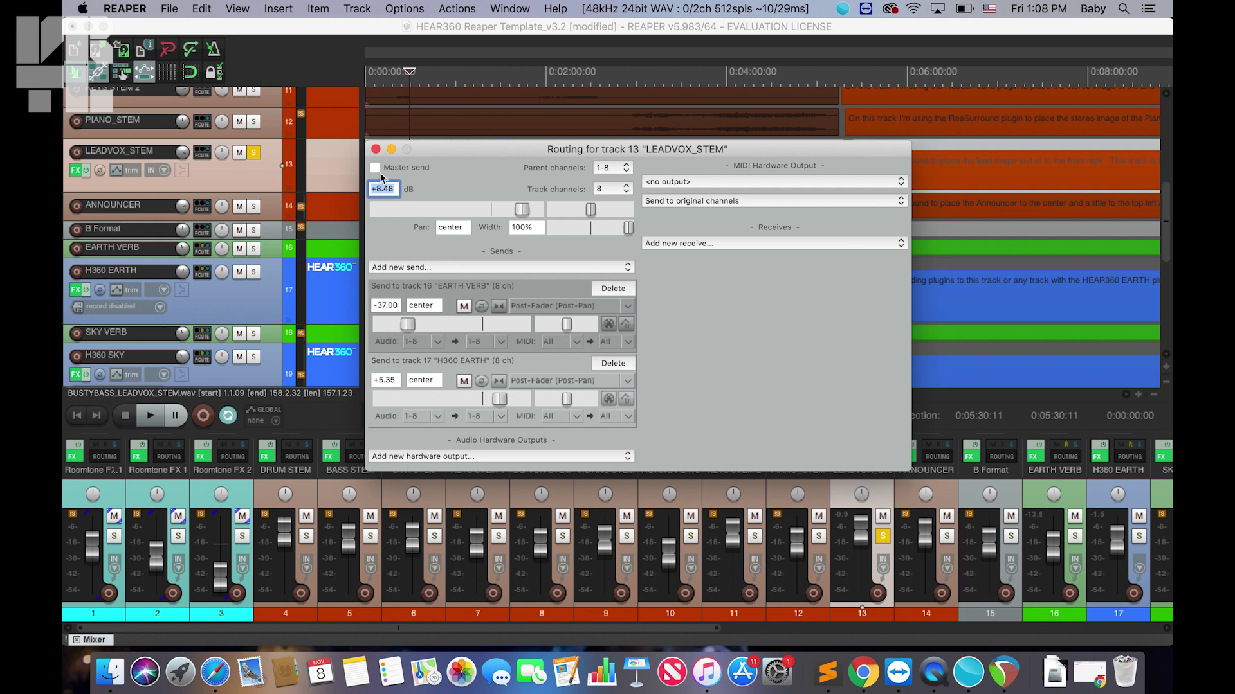
Step: Review the ANNOUNCER track's routing and try deleting its send to H360 EARTH
click(271, 214)
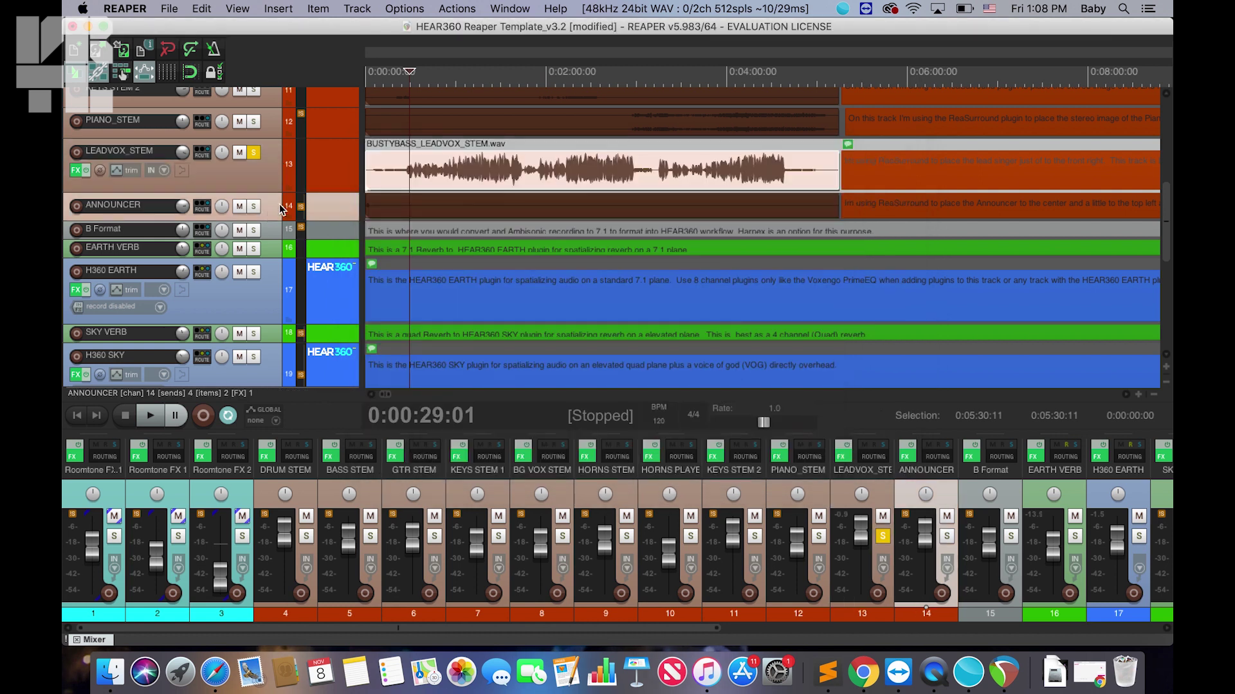
click(203, 209)
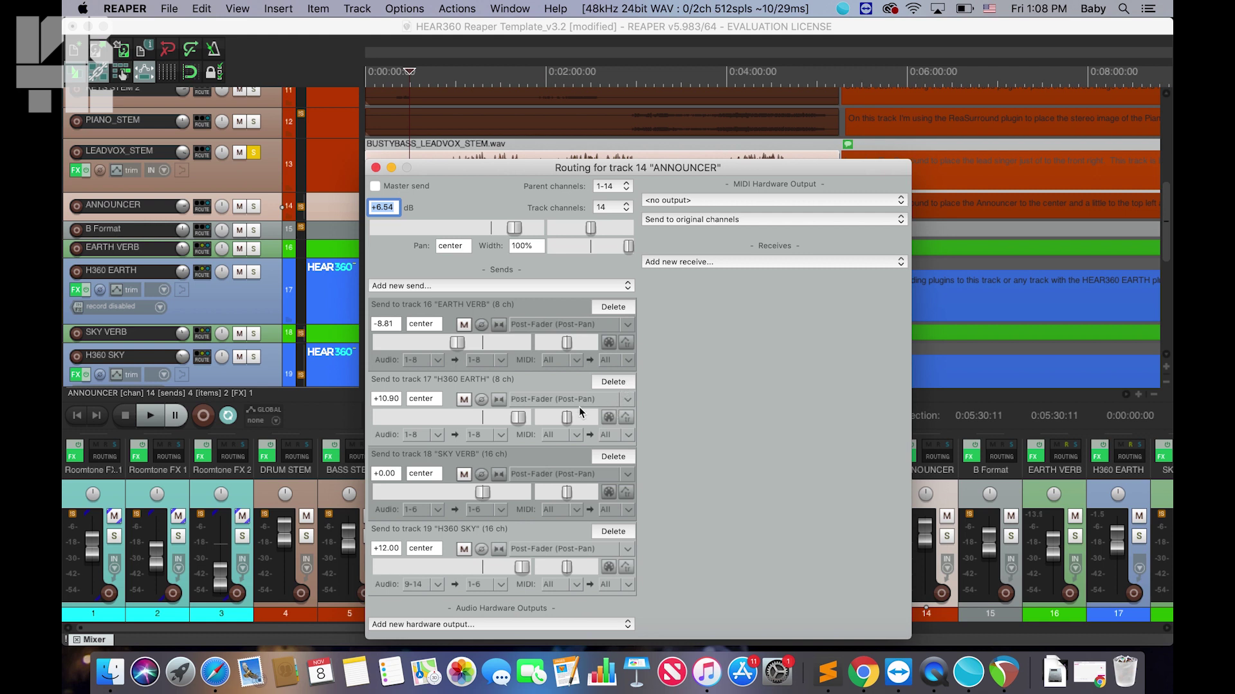
click(622, 382)
key(super+z)
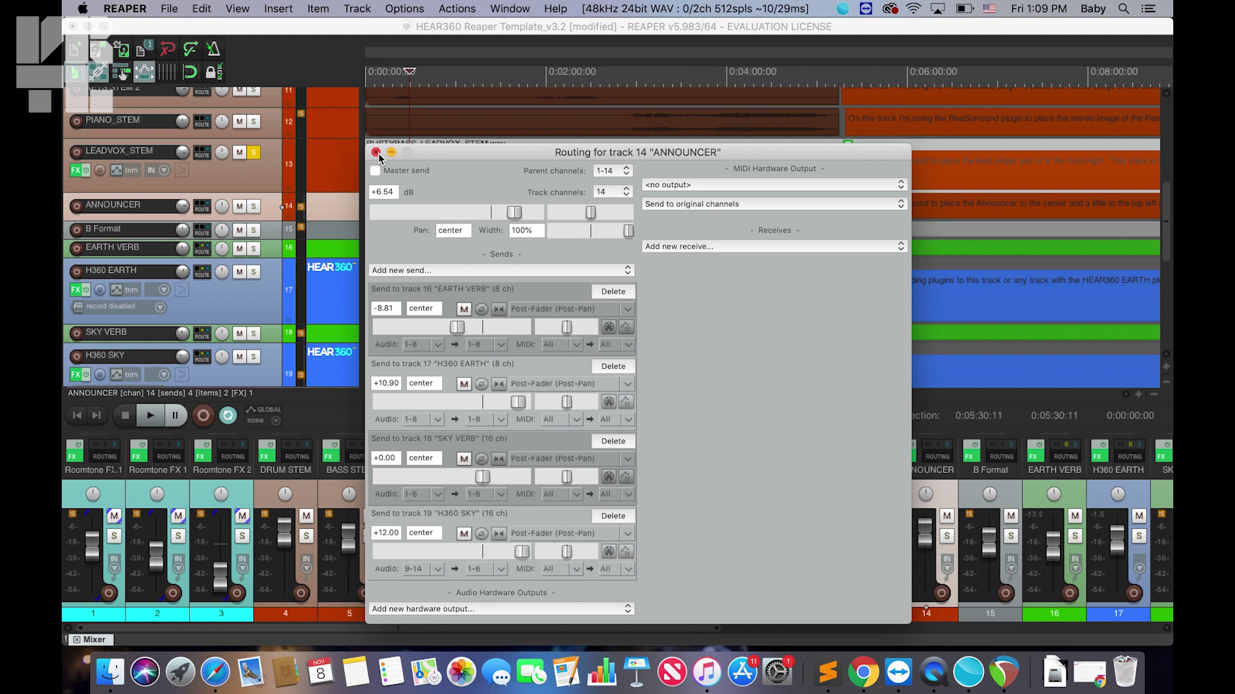
click(376, 152)
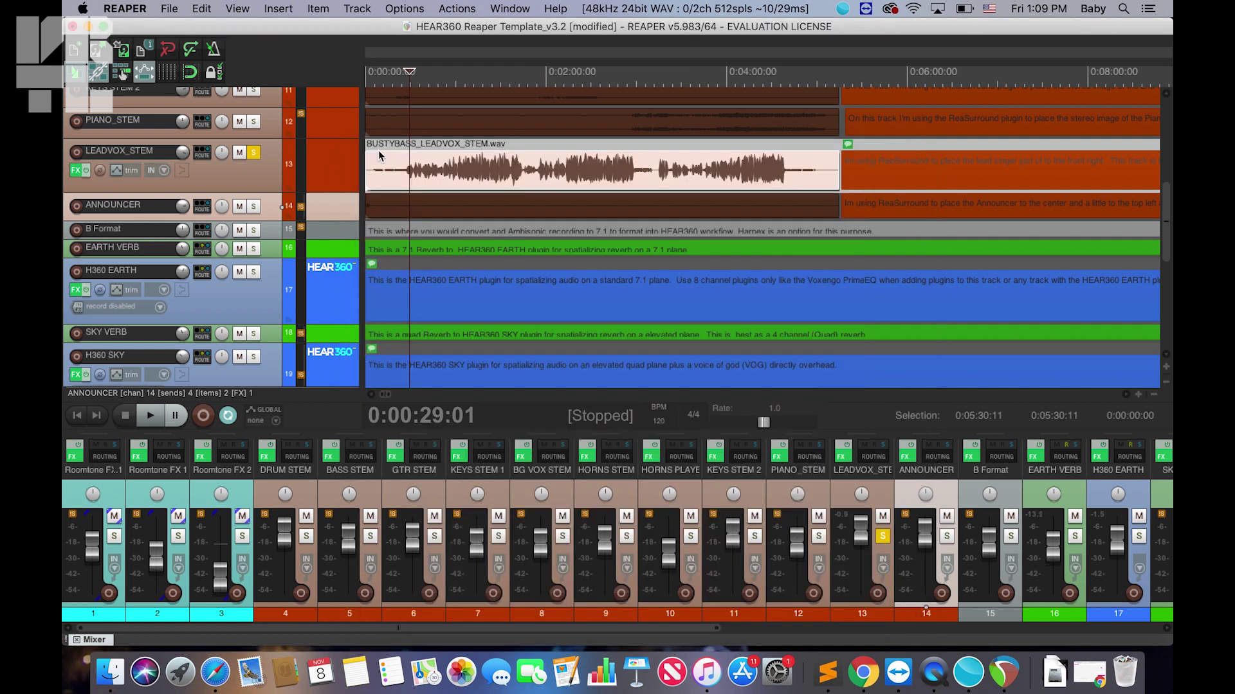
Step: In the LEADVOX_STEM track's ReaSurround, load the HEAR360 Sky 5.0 Panner_v1.0 preset, followed by a HEAR360 7.1.4 to EARTH and Sky panner preset
click(75, 170)
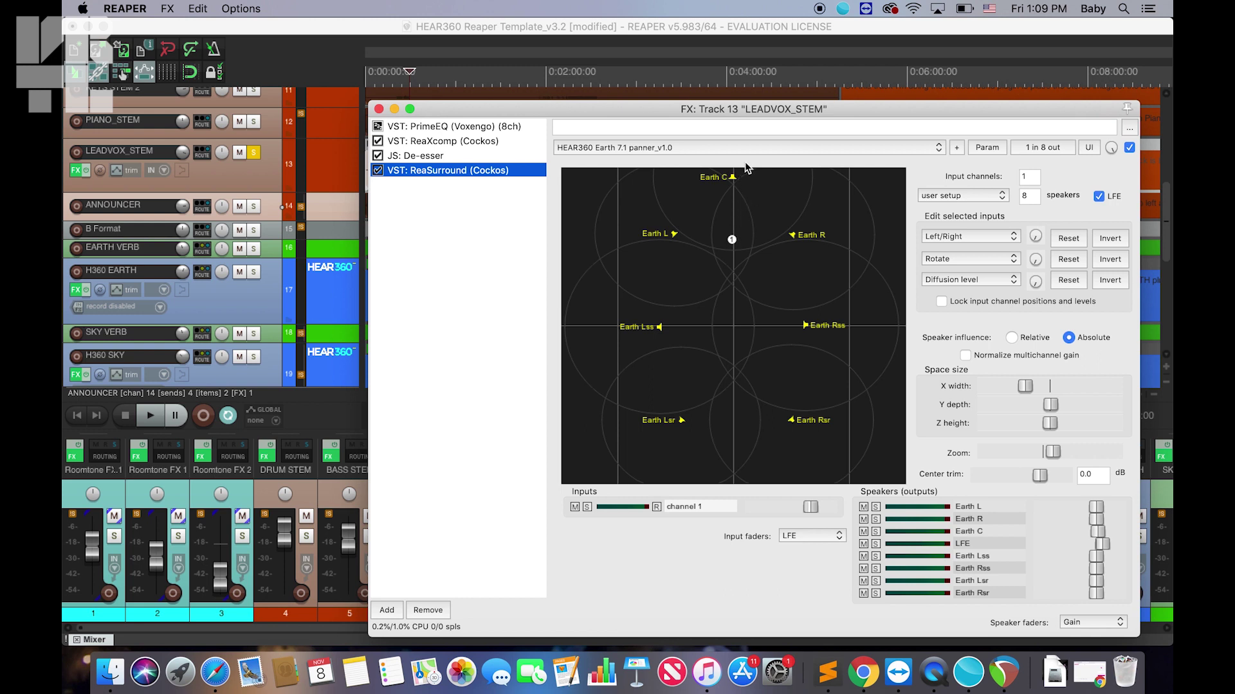
click(690, 148)
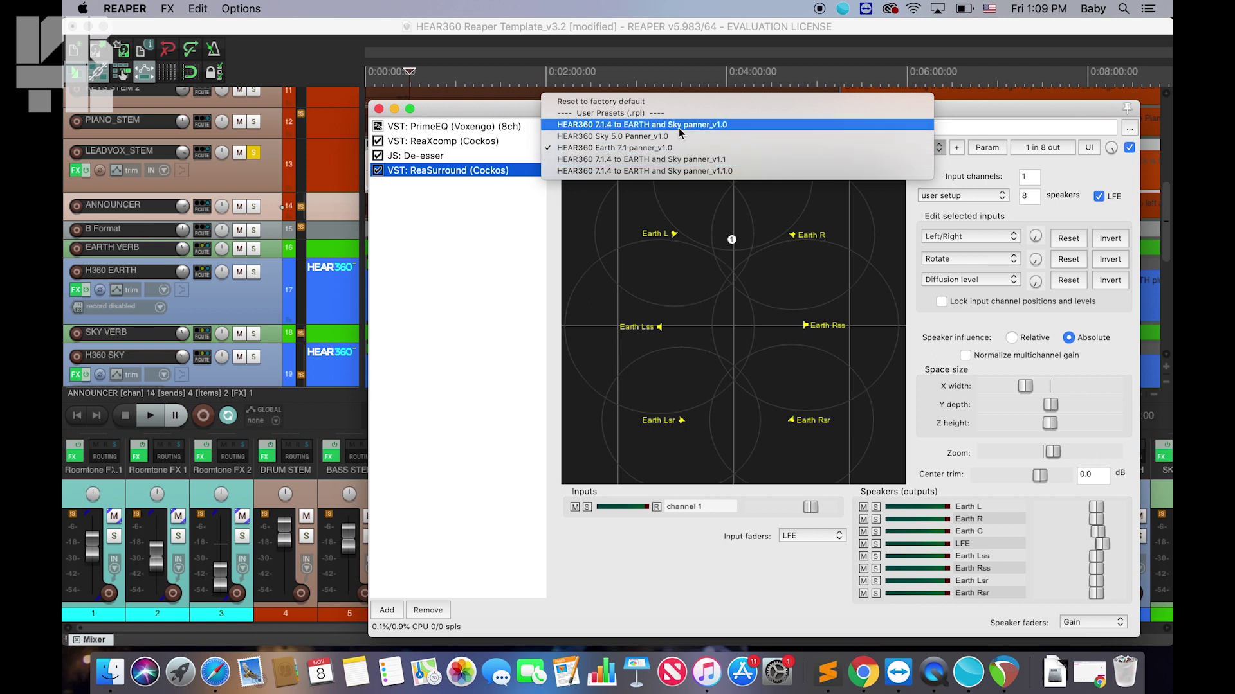
click(685, 136)
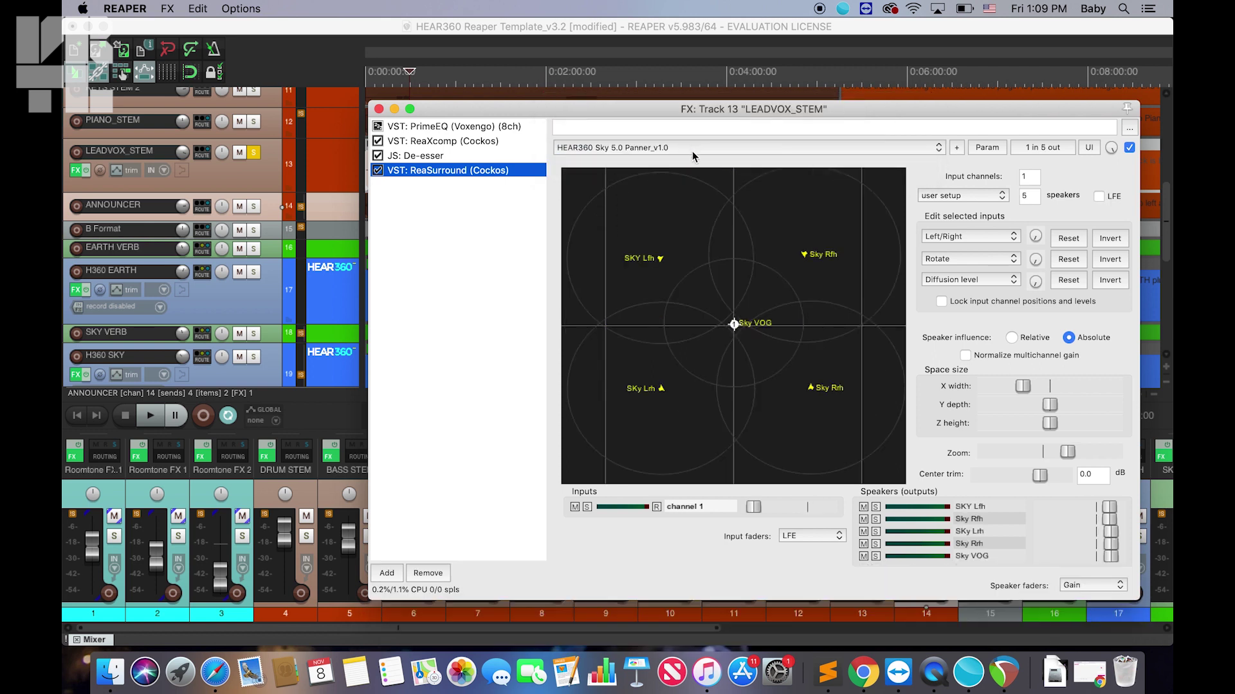
click(686, 148)
click(692, 171)
drag(611, 185, 648, 340)
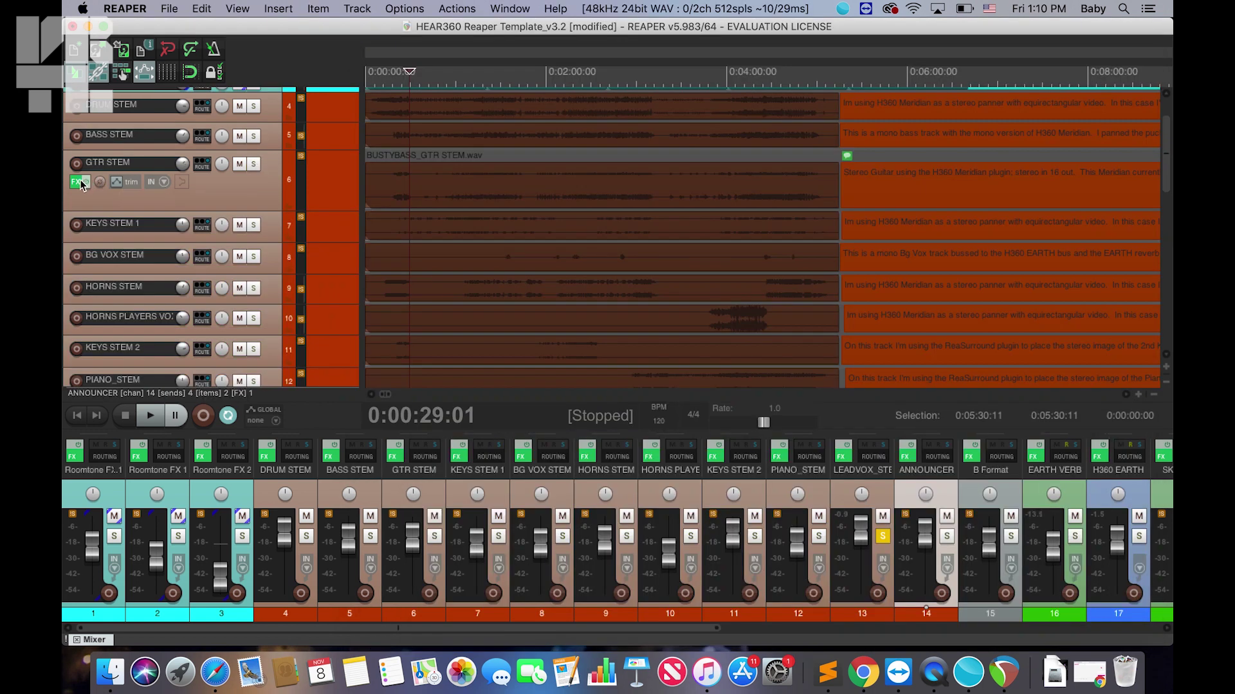
Step: Inspect the H360 Meridian plugin on the GTR STEM track and close its window
click(80, 183)
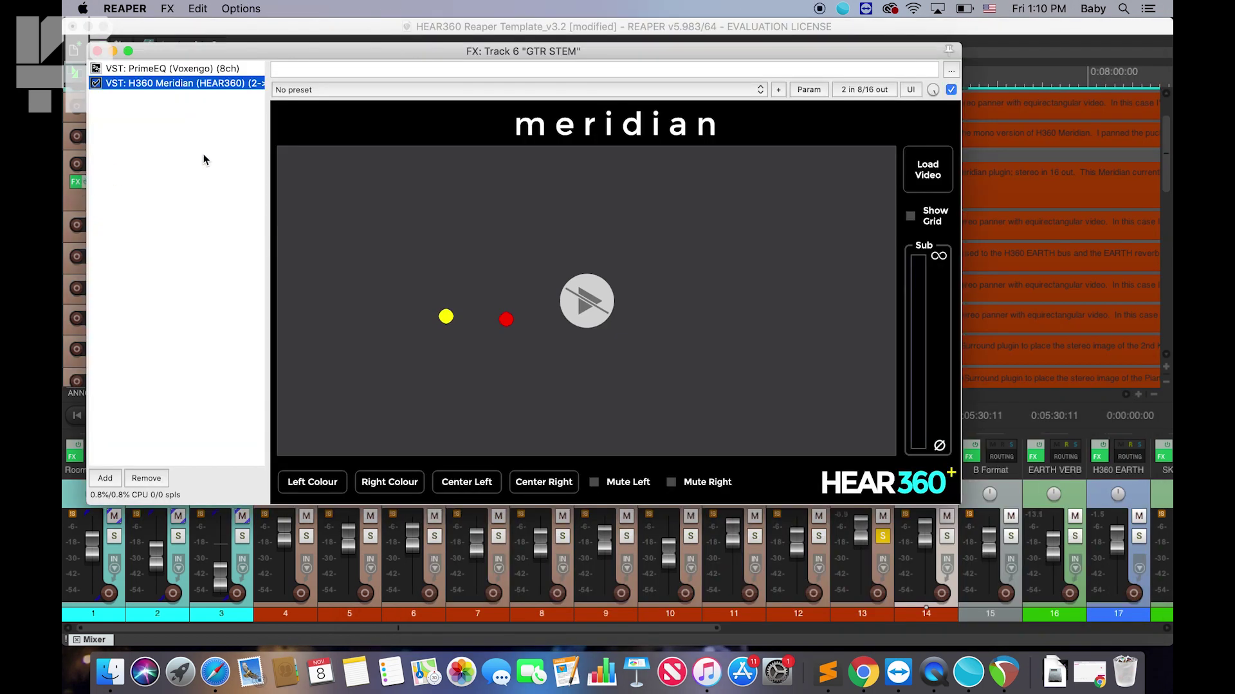
click(97, 52)
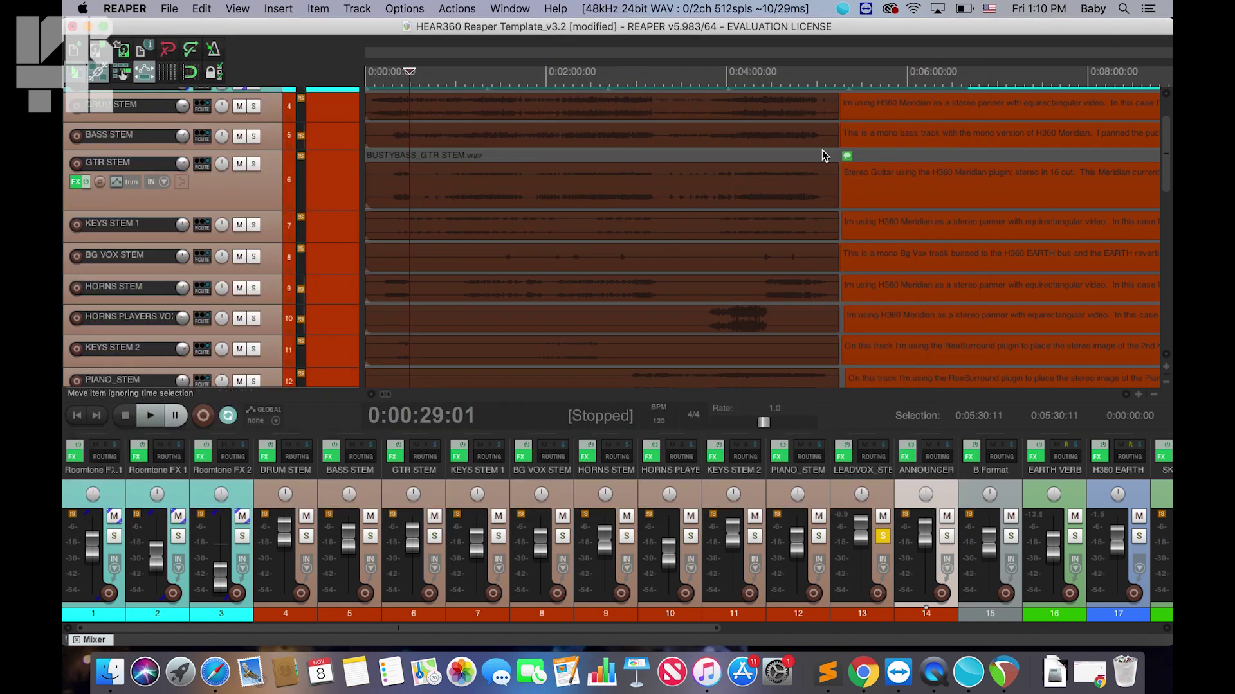
click(1163, 283)
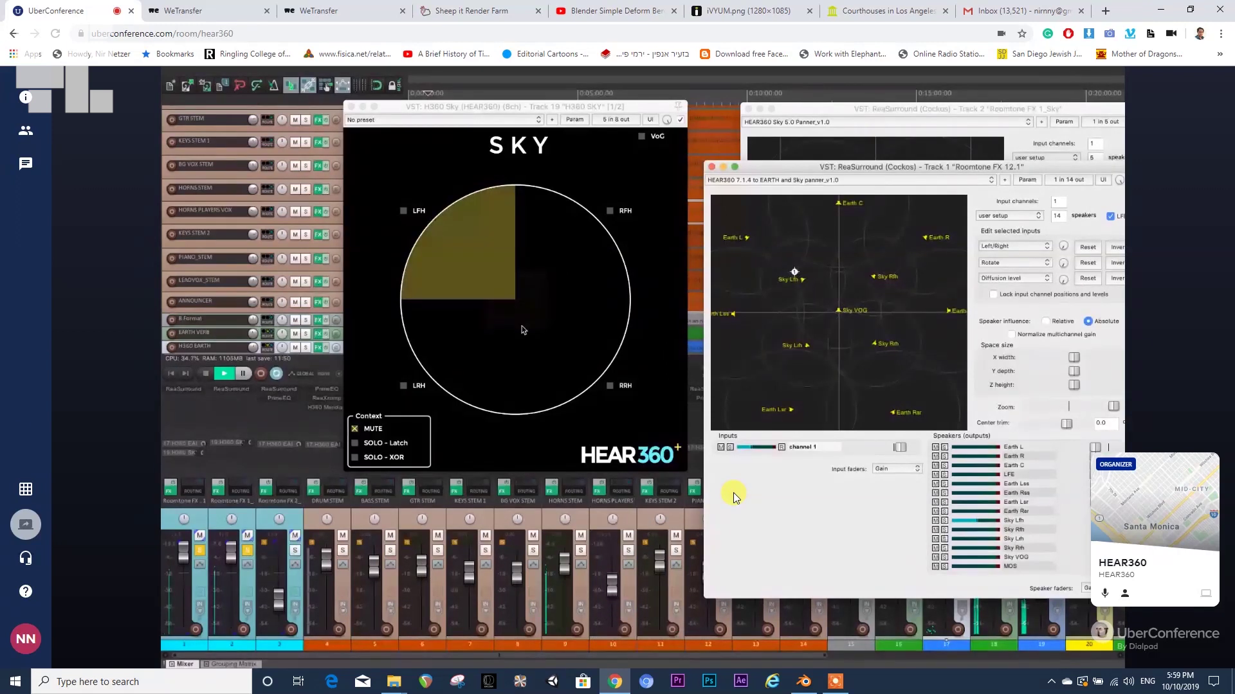
Step: Move the channel 1 source in the Roomtone FX 12.1 ReaSurround panner from near Sky Lfh to Sky VOG
click(209, 563)
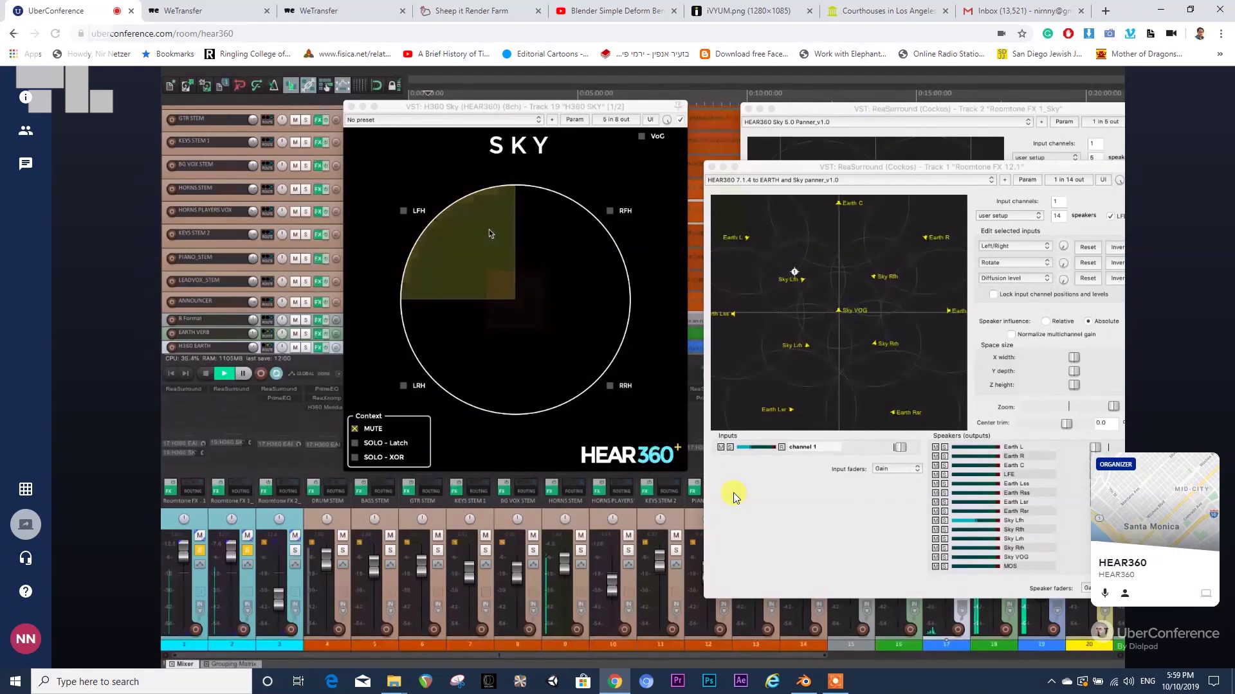
click(823, 287)
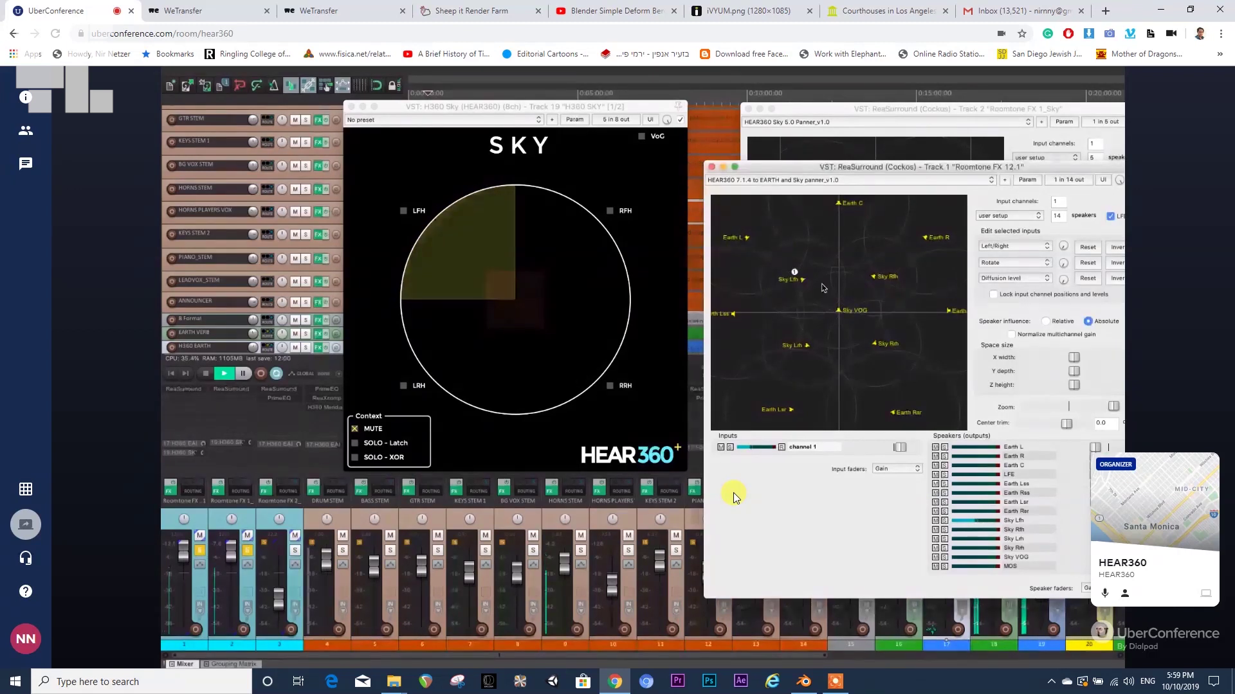
drag(794, 273, 839, 309)
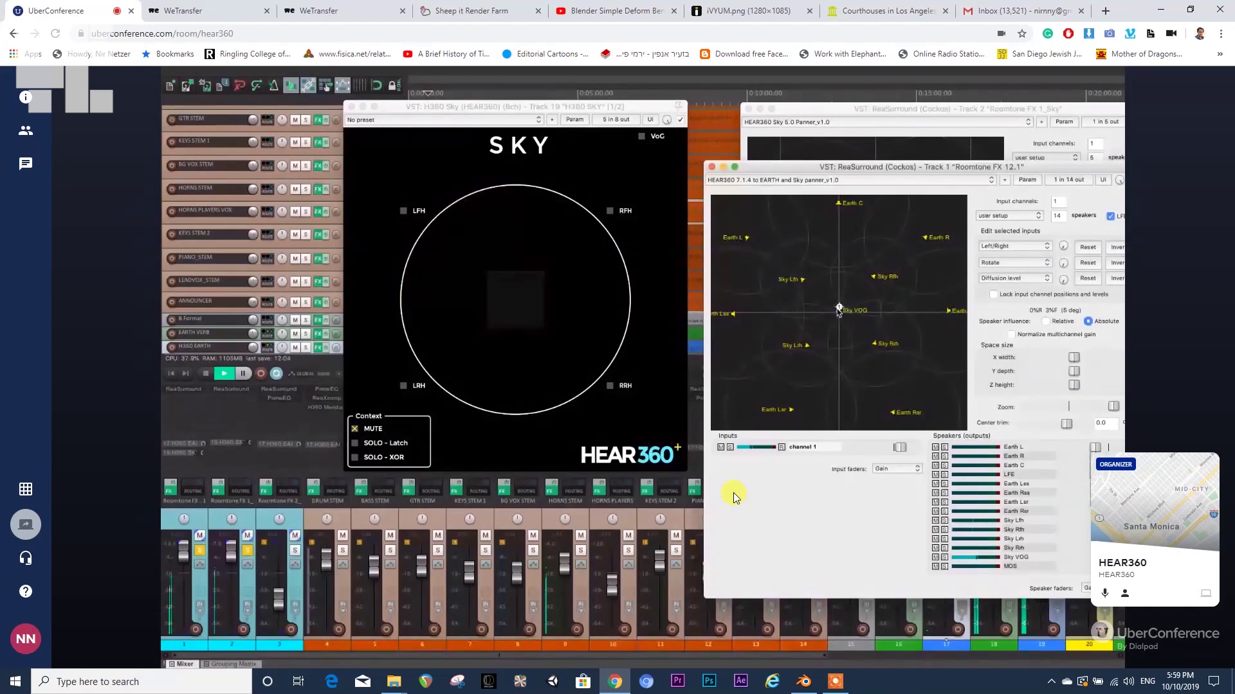